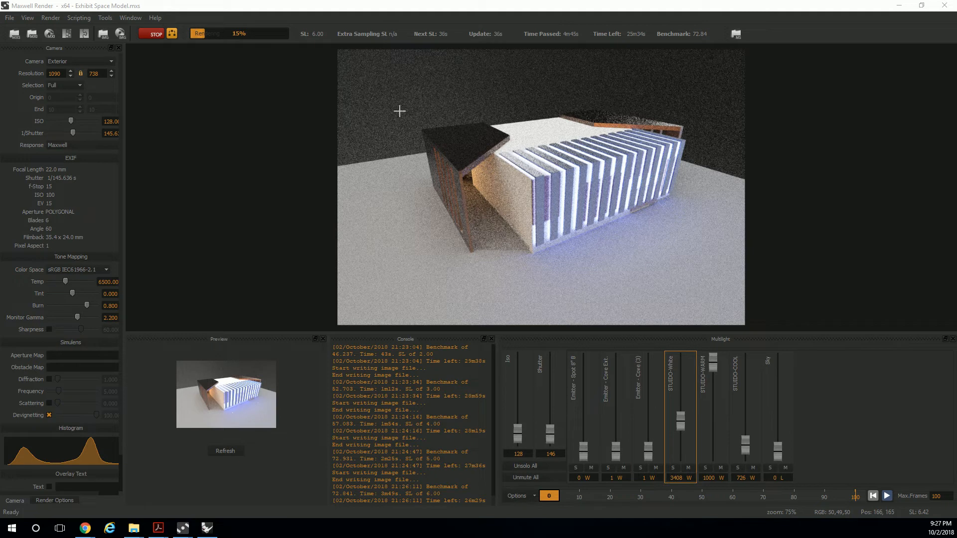
- Stop the running render and bring the STUDIO-WARM light down to 0 W in Multilight, refreshing the preview
drag(716, 366, 699, 324)
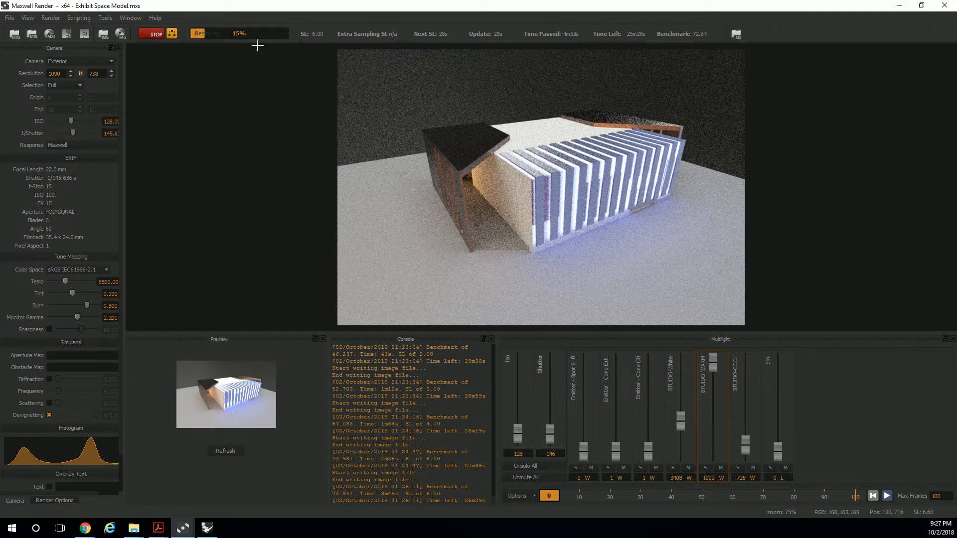
click(156, 35)
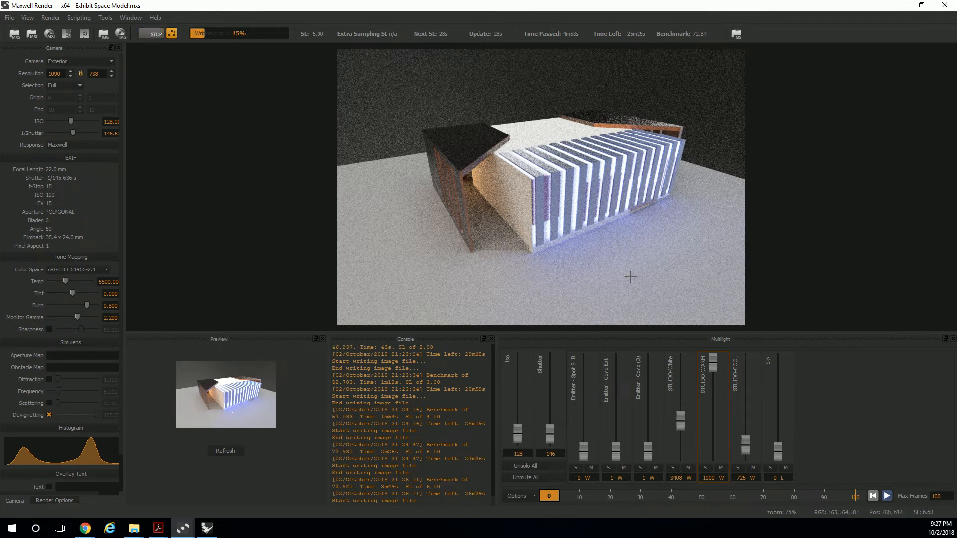
drag(713, 361, 706, 457)
click(229, 453)
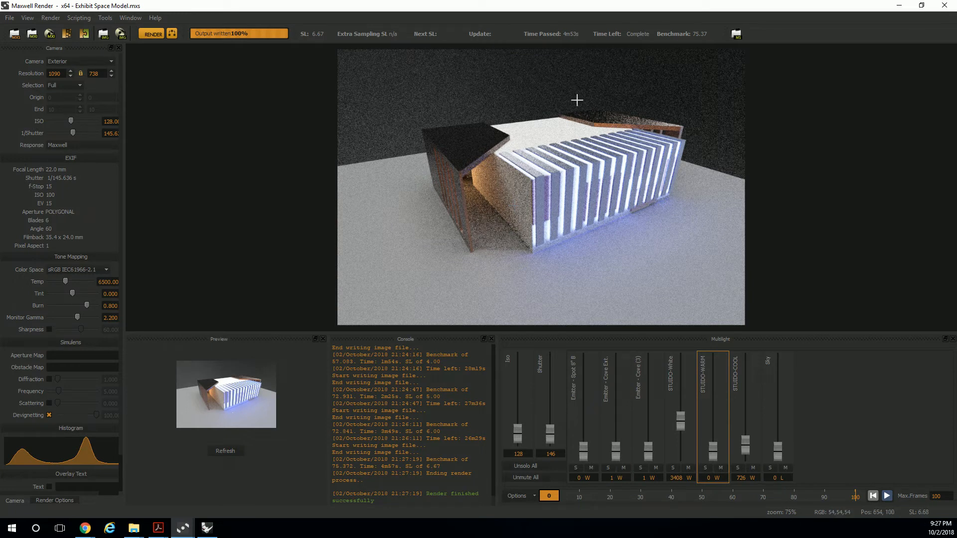
- Switch to Rhino and set the watts of the STUDIO-WARM material's spot emitter to 150, refreshing the material preview
key(alt+Tab)
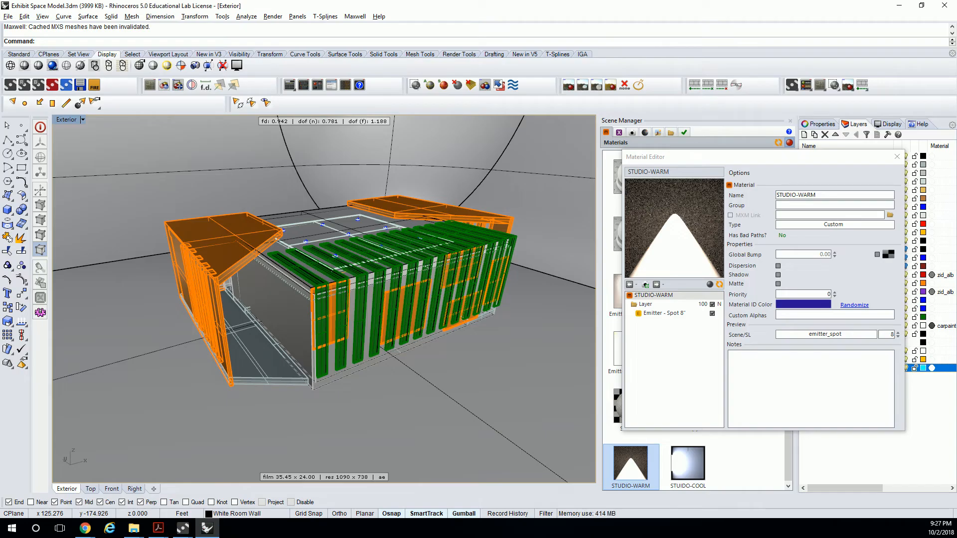
click(719, 286)
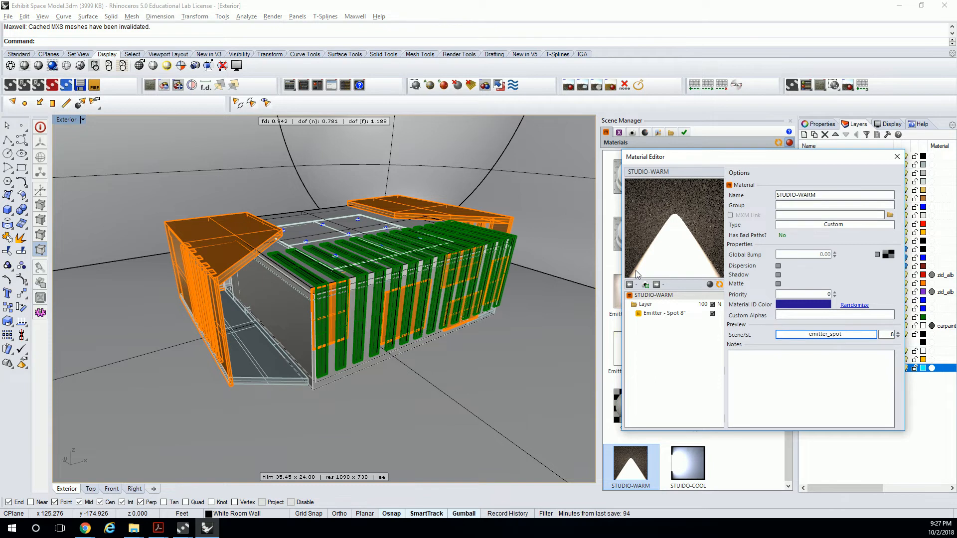
click(664, 314)
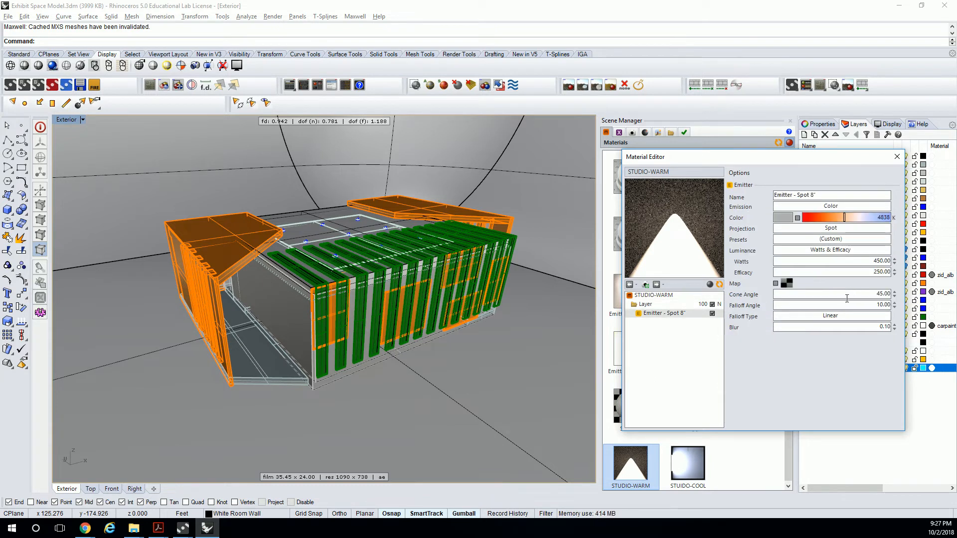
click(862, 260)
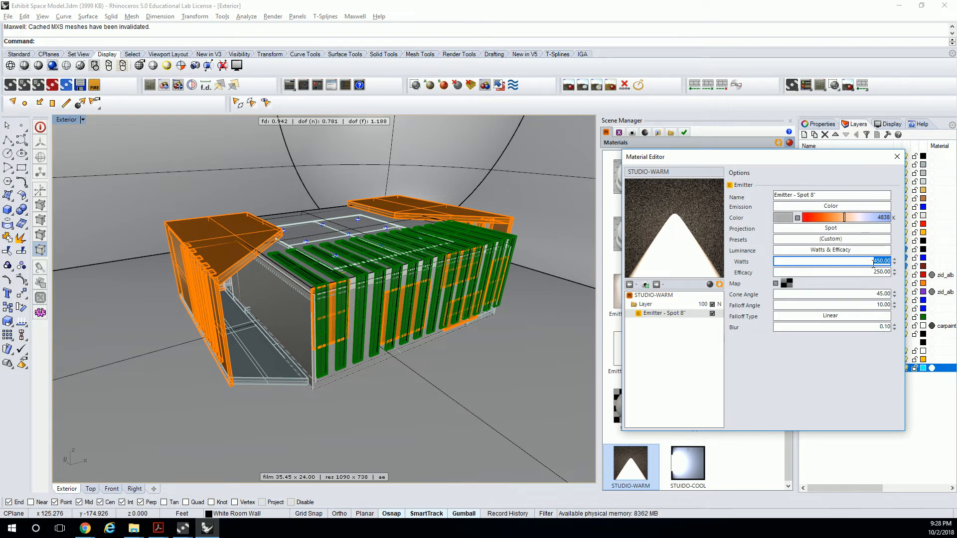
key(Return)
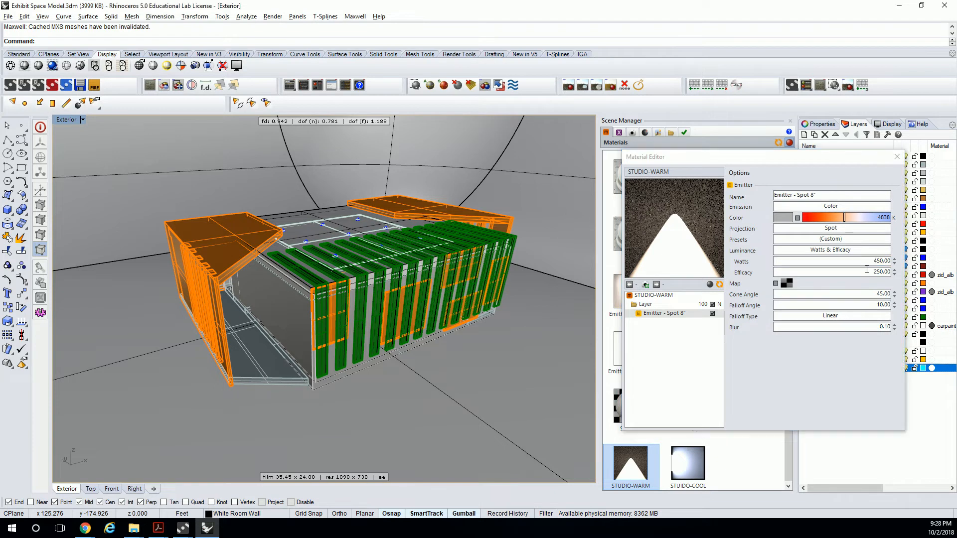
click(874, 261)
text(1)
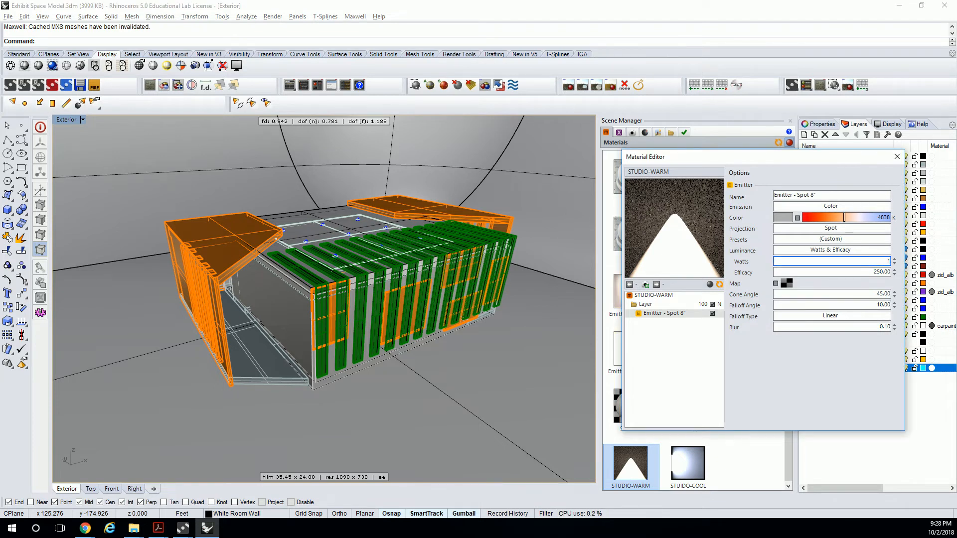
text(50)
key(Tab)
click(719, 284)
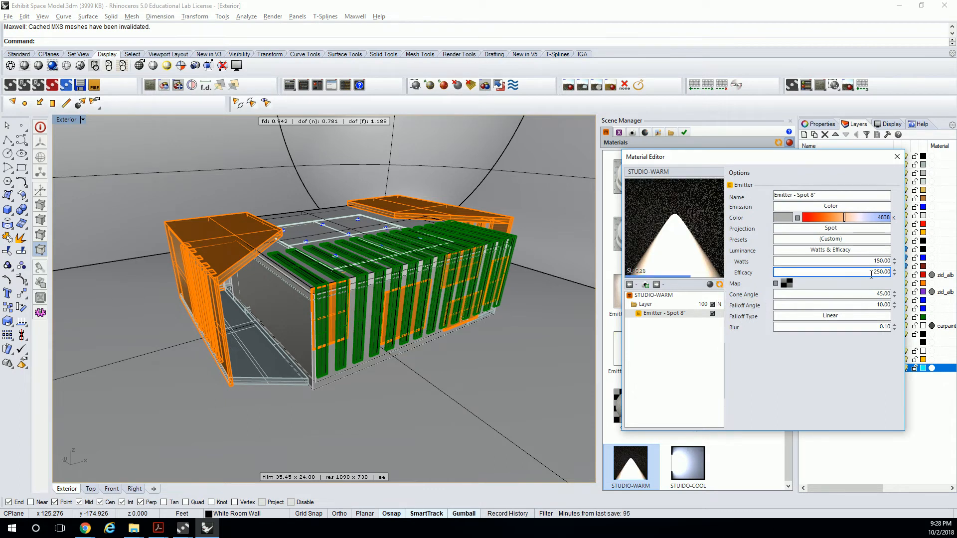
- Set the spot emitter's efficacy to 100 and refresh the material preview
text(100)
click(858, 264)
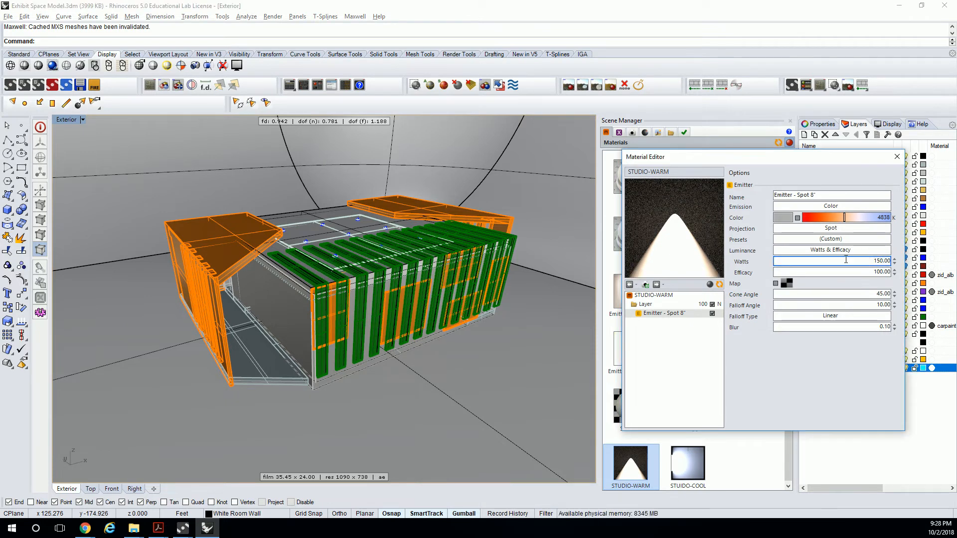
click(720, 284)
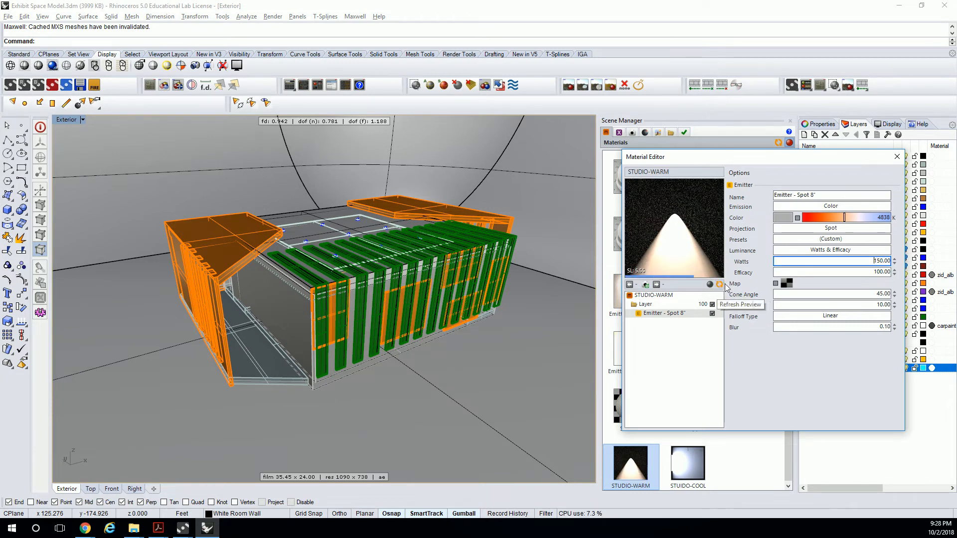
- Set the spot emitter's cone angle to 90 and its falloff angle to 21, refreshing the preview
double_click(881, 296)
text(90)
click(870, 305)
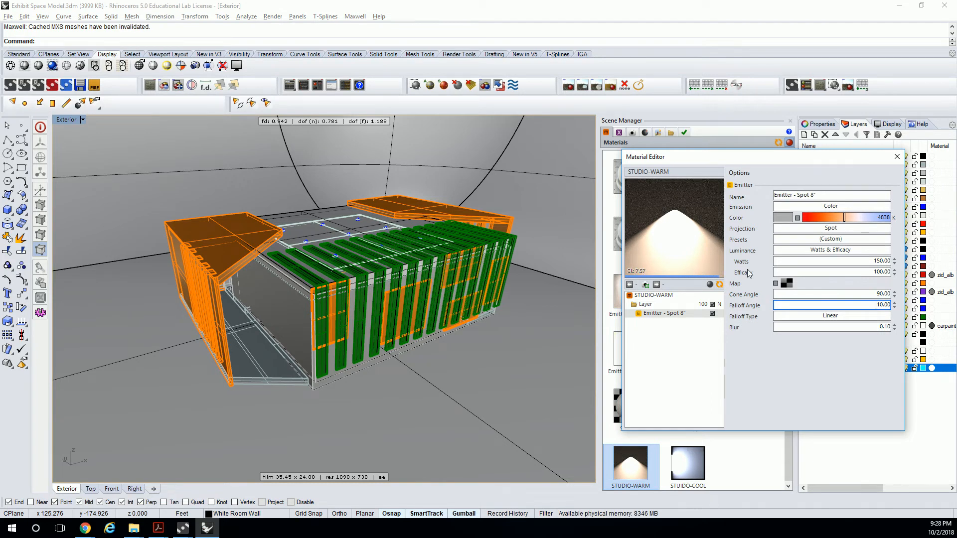
drag(876, 307, 910, 309)
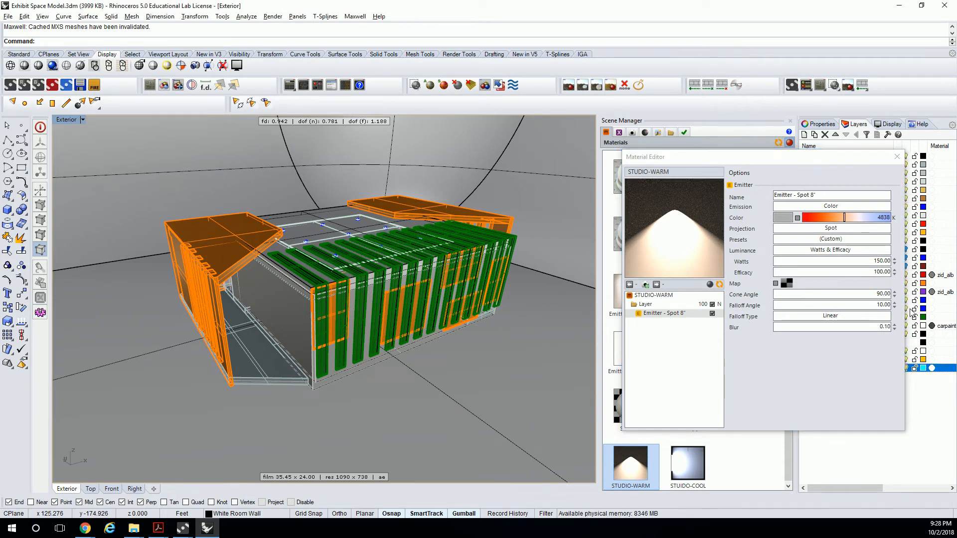
click(884, 305)
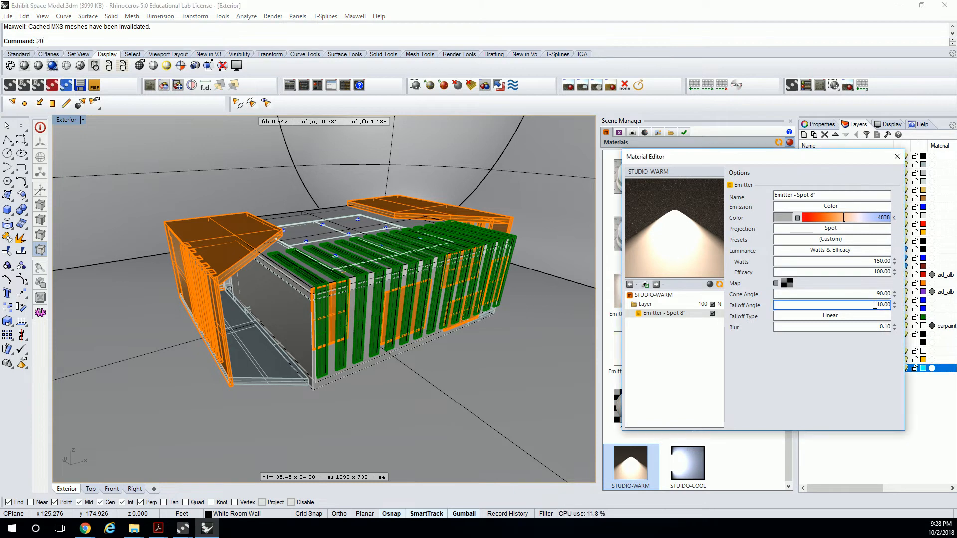
drag(884, 305, 884, 295)
click(719, 285)
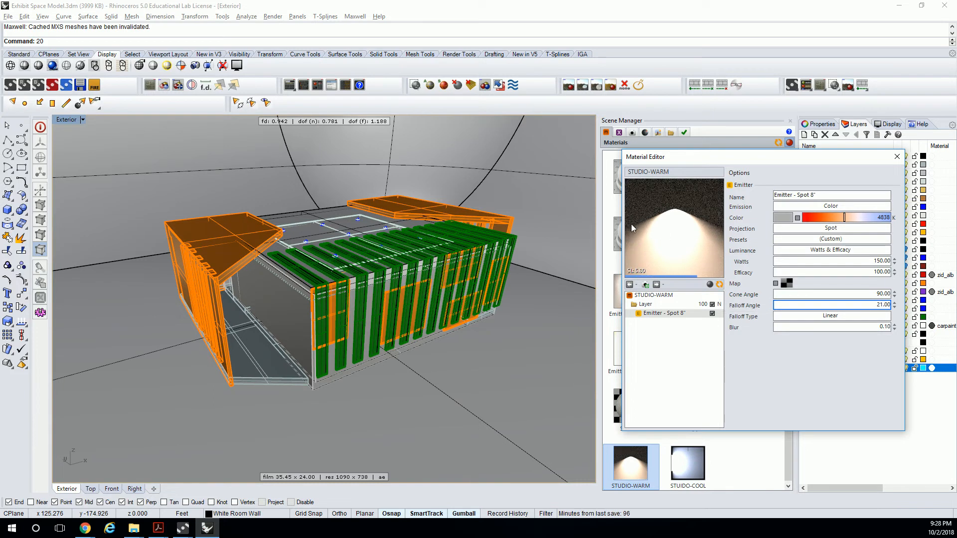
- Set the spot emitter's blur to 0.25 and refresh the material preview
click(821, 327)
drag(821, 327, 901, 333)
text(.25)
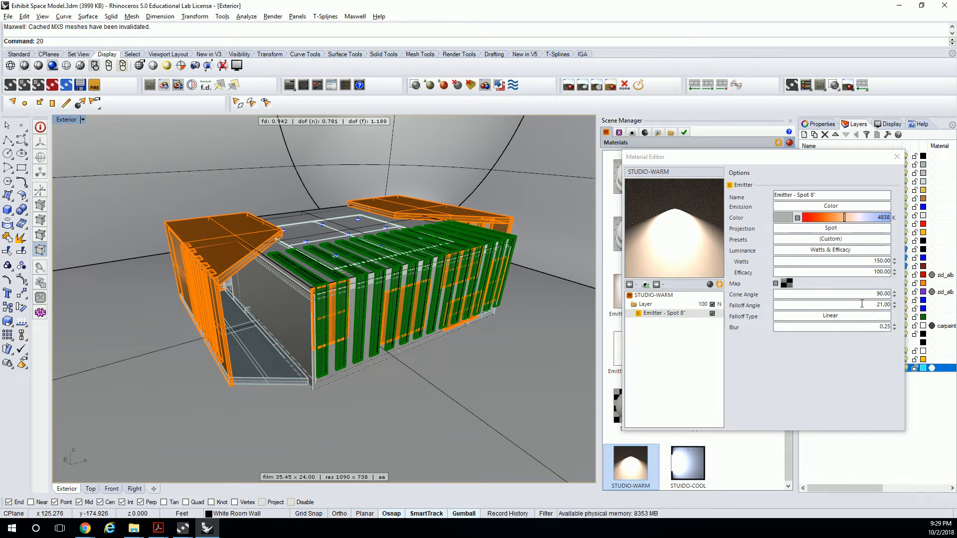
key(Return)
click(720, 285)
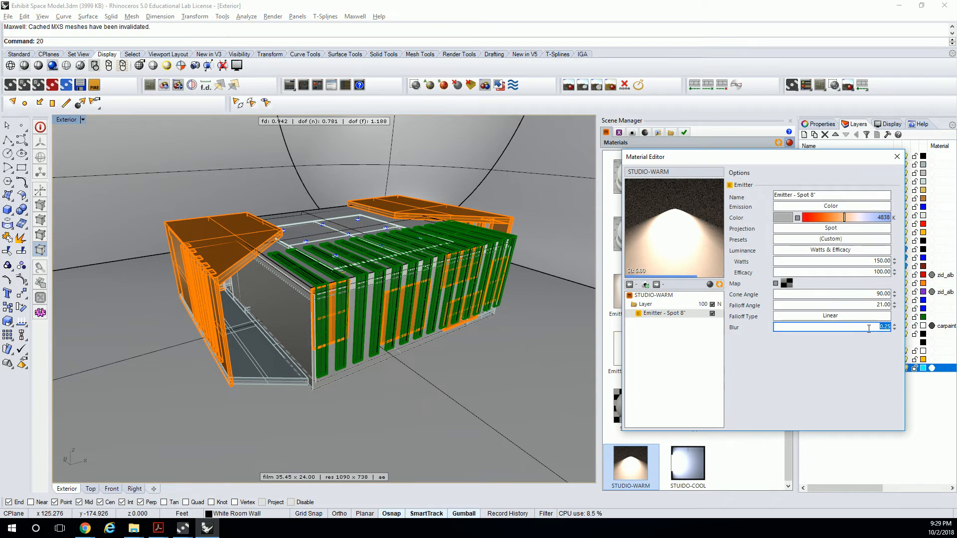
click(893, 327)
text(20.10)
key(Return)
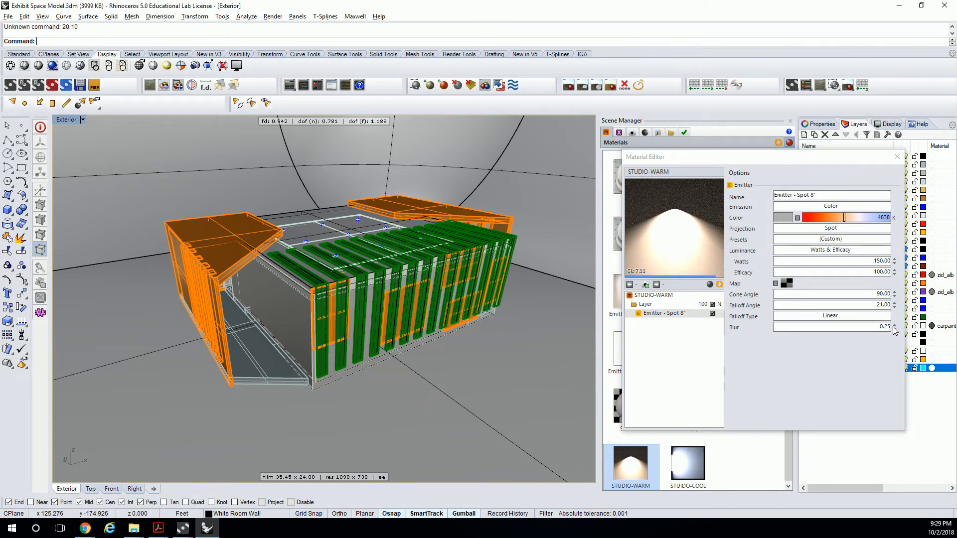
- Choose Linear as the spot emitter's falloff type and close the Material Editor
click(832, 316)
click(837, 321)
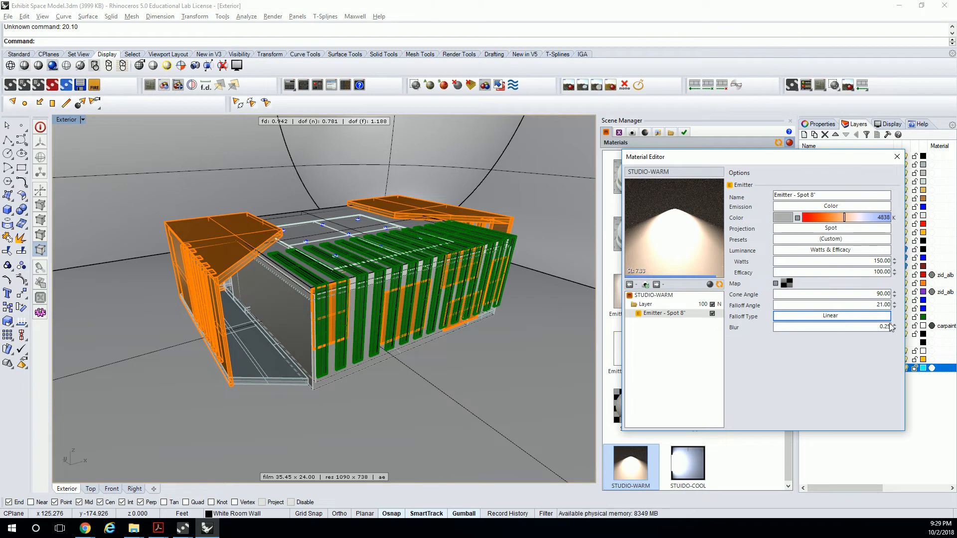
click(897, 158)
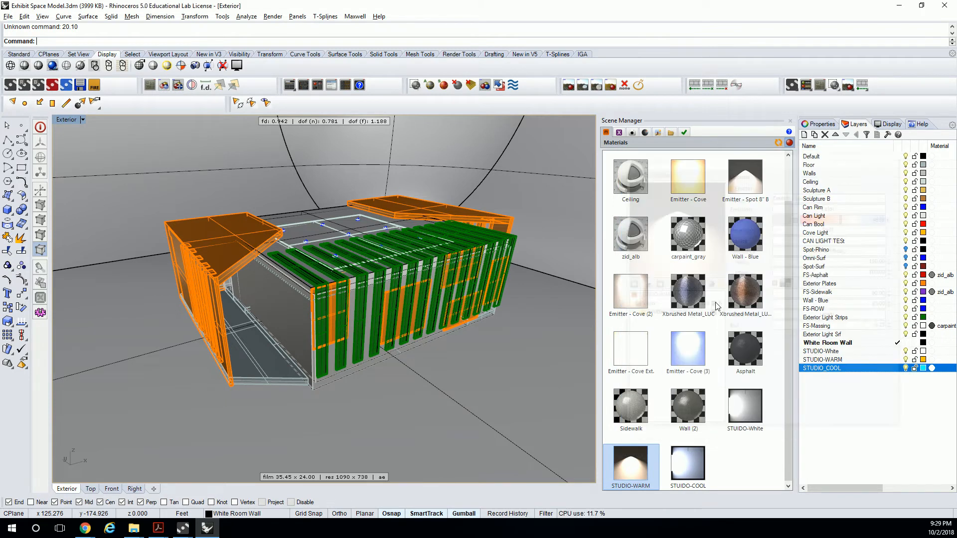
- Copy the orange STUDIO-WARM surface to a spot outside the white room and delete the original inside the room
right_drag(250, 214, 388, 210)
scroll(388, 211, down, 4)
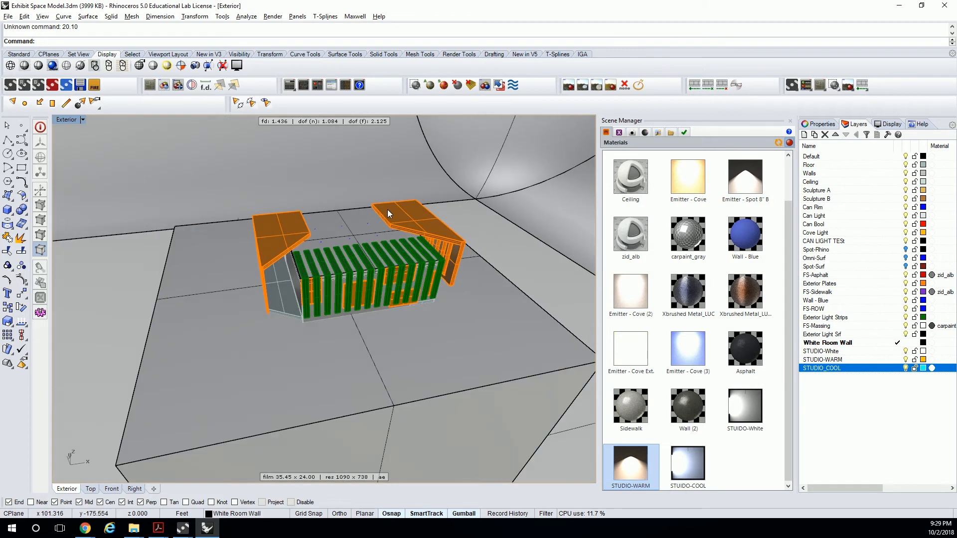
scroll(388, 211, down, 20)
click(283, 210)
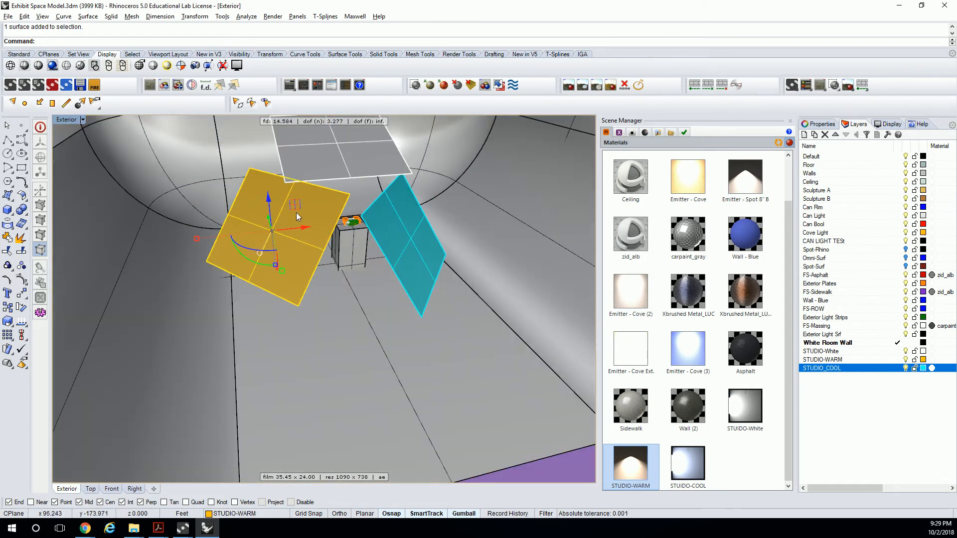
scroll(291, 214, down, 5)
right_drag(289, 234, 325, 247)
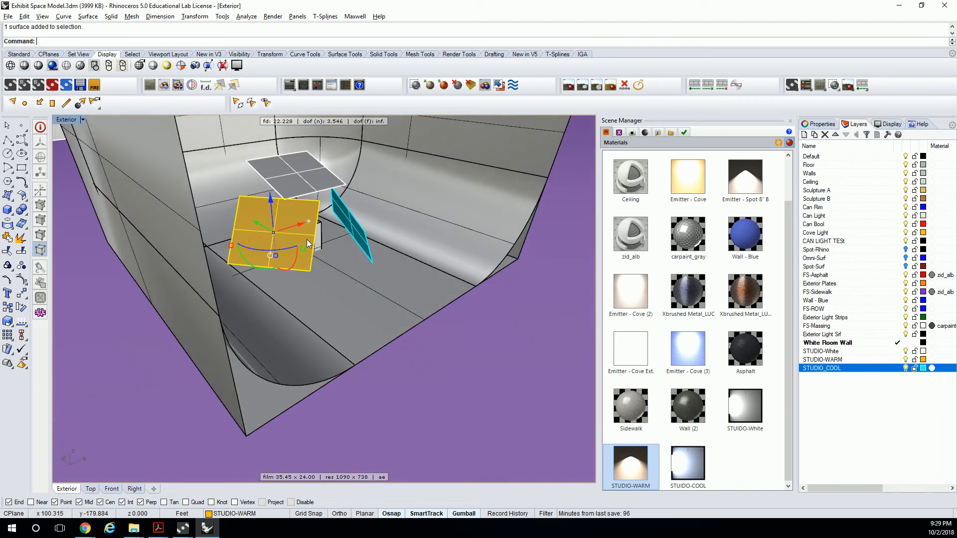
drag(258, 225, 548, 393)
key(alt)
click(284, 236)
key(Delete)
- Create a downward-pointing spotlight about 1.8 ft tall, with its base placed beside the overhead studio panel in the Top view
right_drag(355, 235, 438, 190)
scroll(312, 220, up, 6)
click(440, 149)
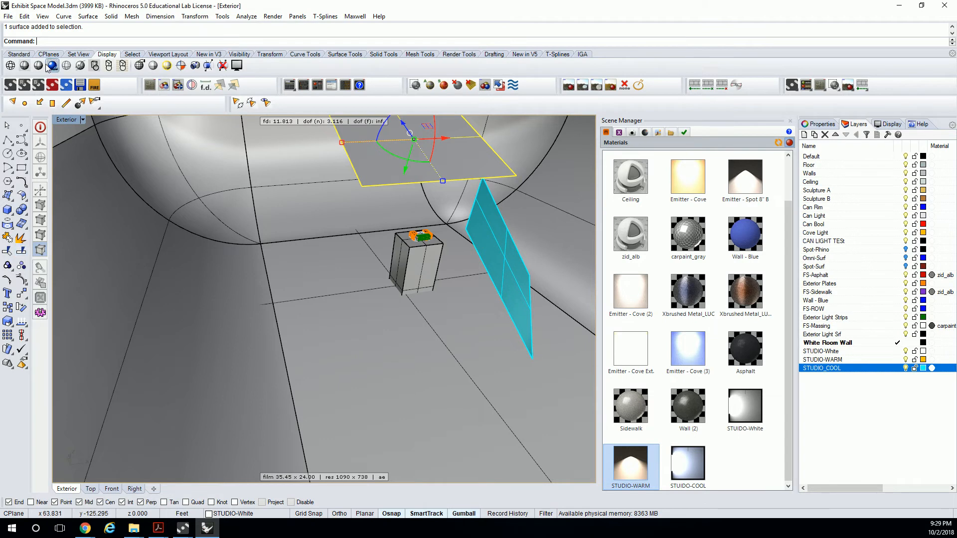
click(11, 104)
scroll(338, 342, down, 5)
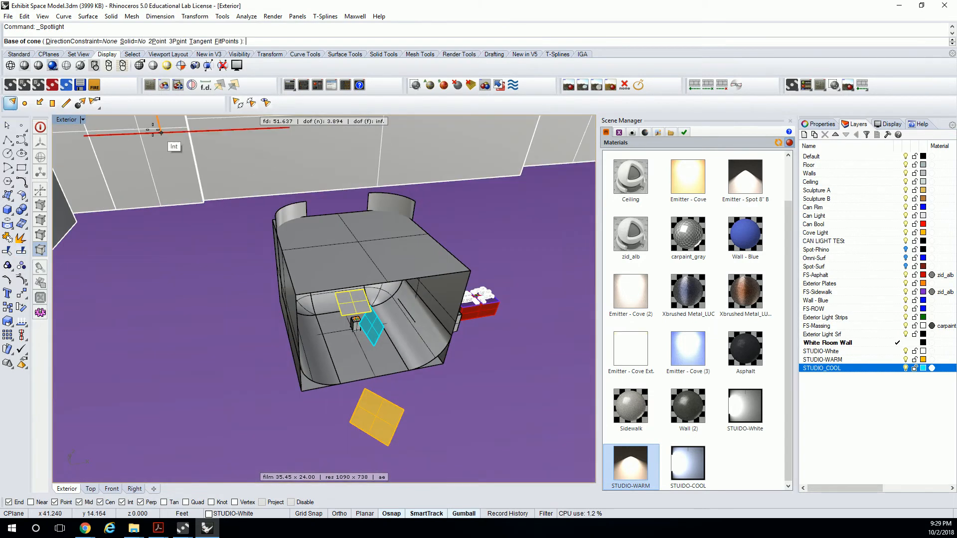
double_click(67, 119)
scroll(212, 255, up, 8)
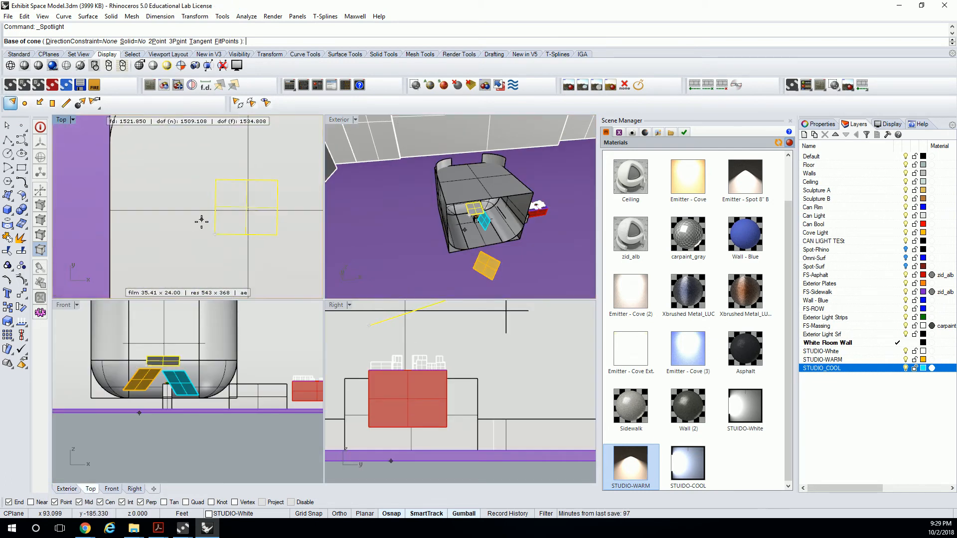
click(201, 226)
key(shift)
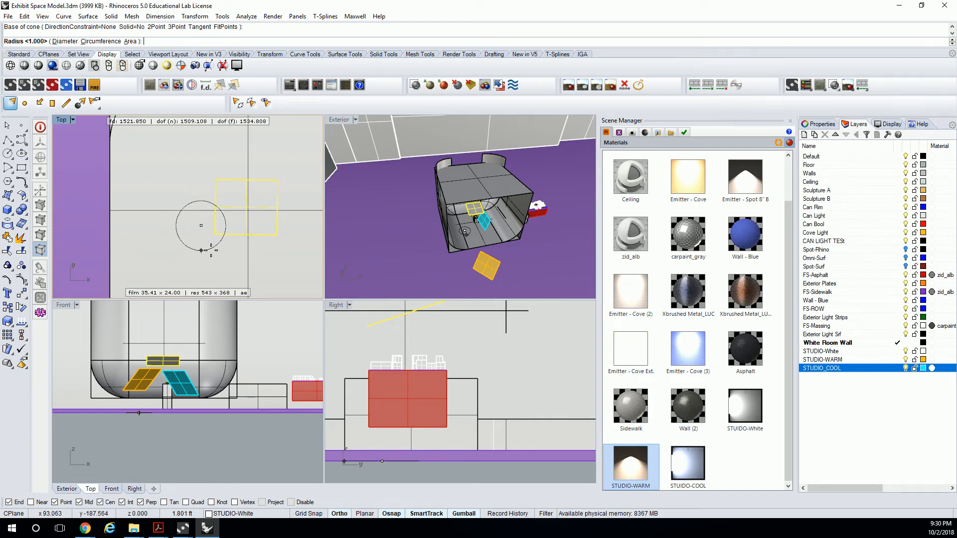
click(212, 247)
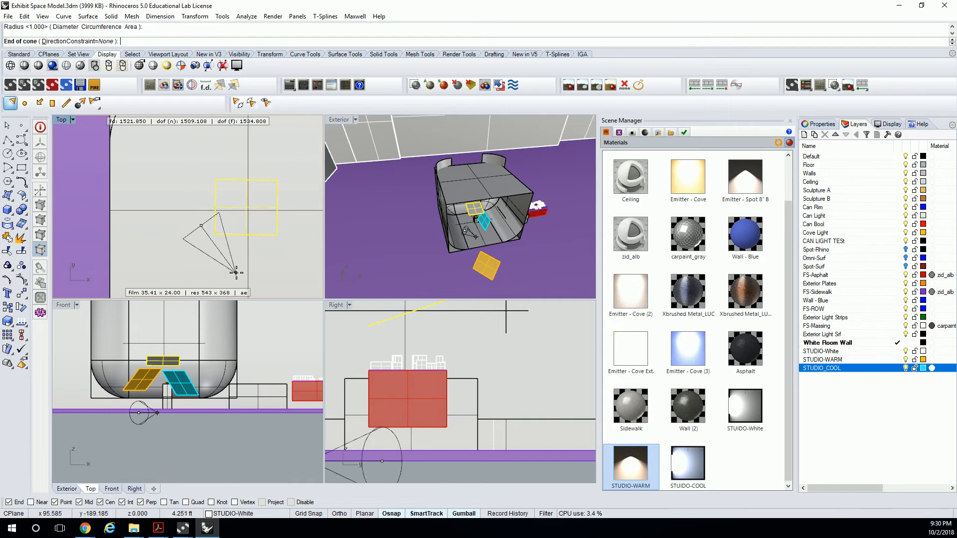
key(shift)
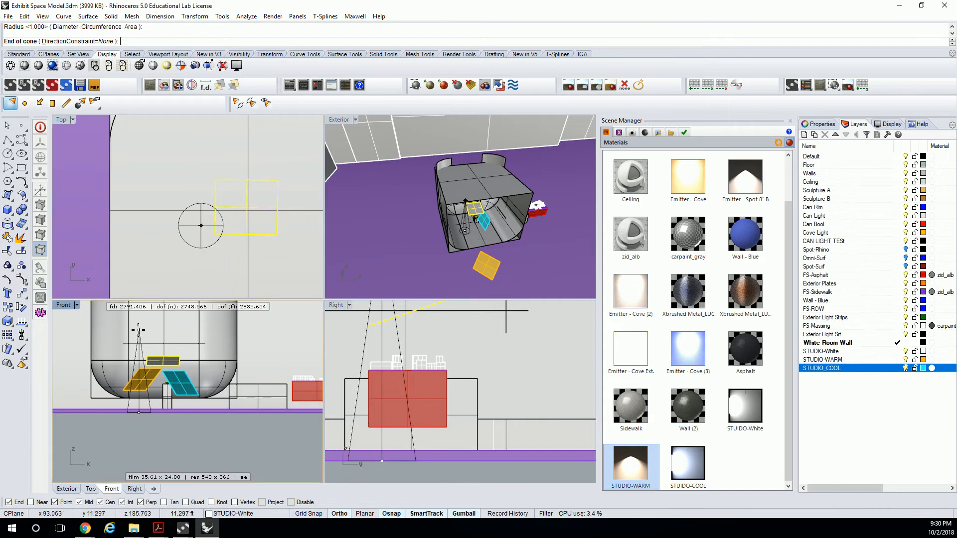
scroll(142, 449, up, 5)
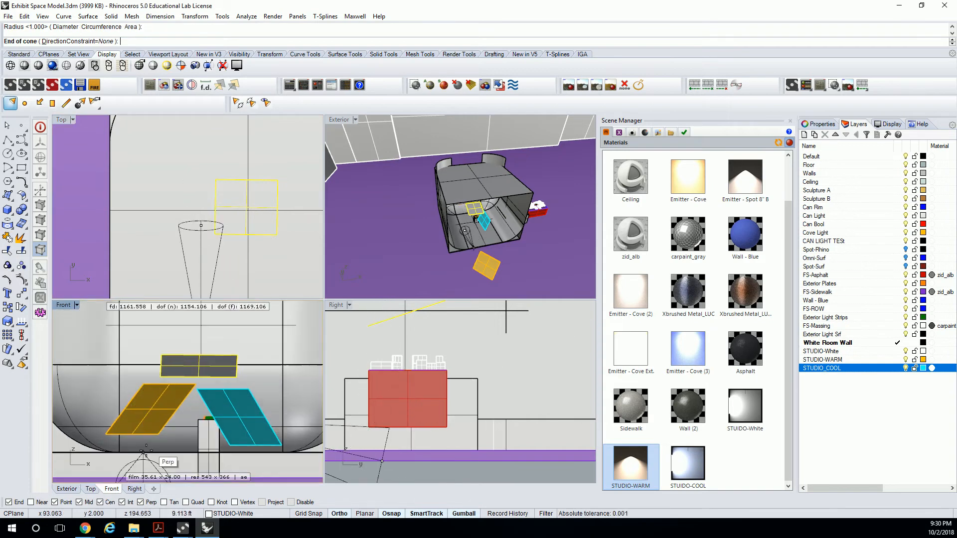
scroll(143, 452, up, 3)
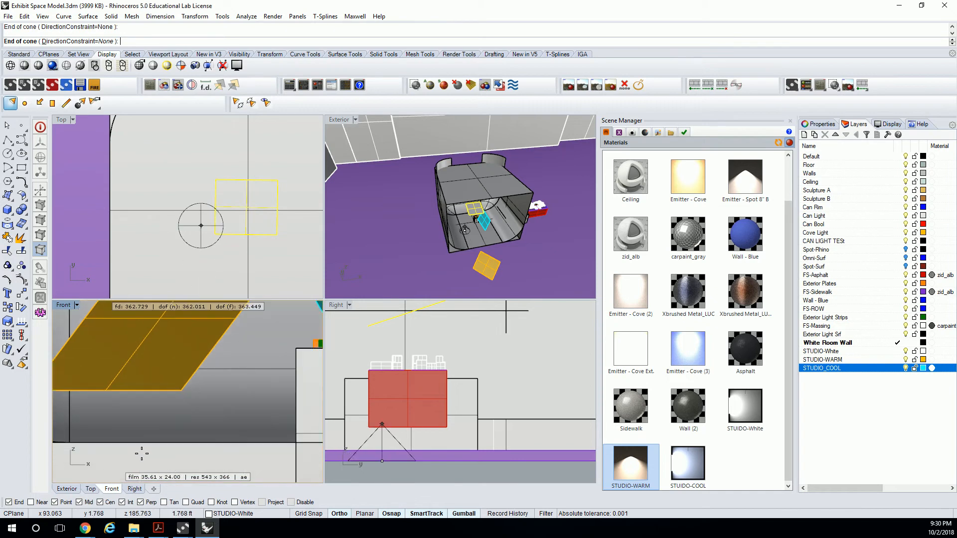
click(187, 436)
- Raise the new spotlight up into the white room and rotate it about its vertical axis to line up with the model
right_drag(186, 434, 217, 362)
click(195, 398)
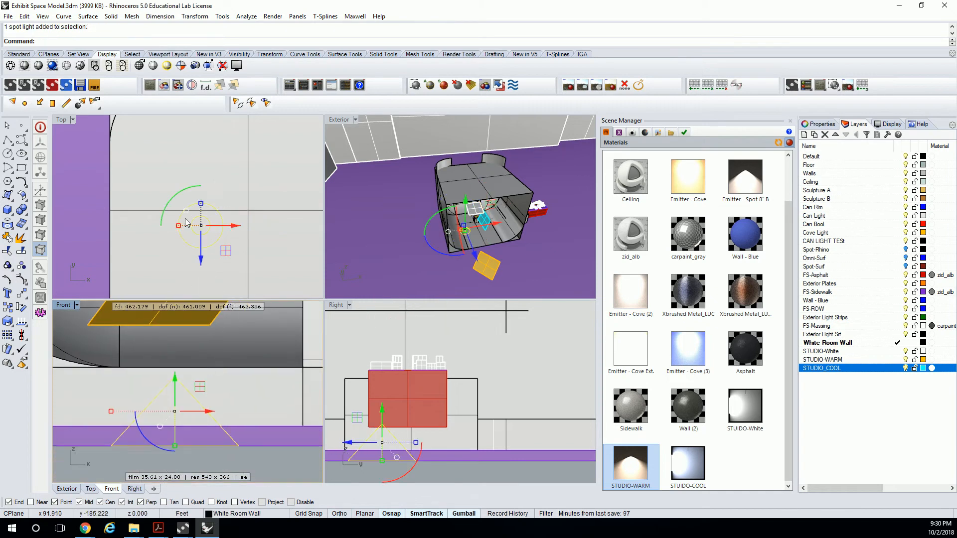
right_drag(517, 268, 481, 225)
scroll(461, 216, up, 8)
drag(461, 208, 459, 166)
right_drag(459, 166, 512, 234)
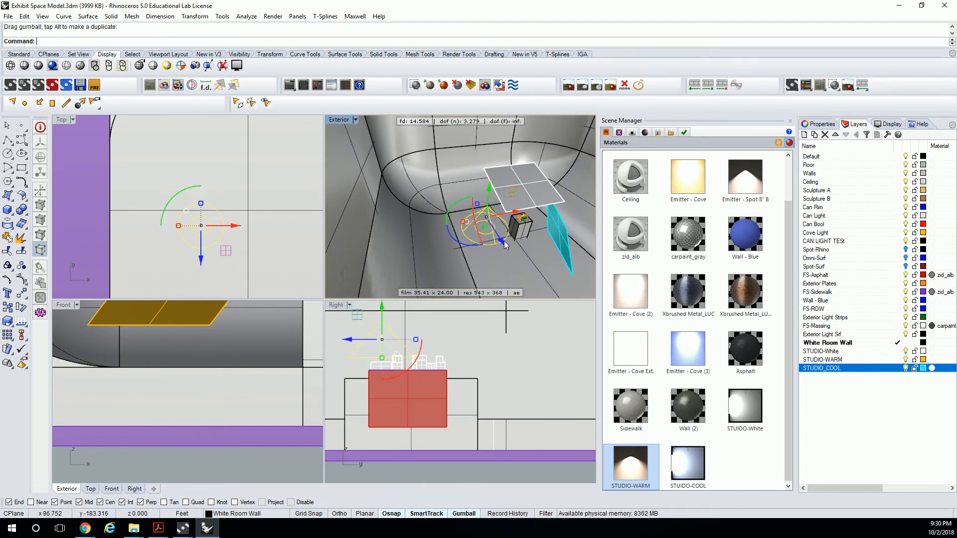
drag(451, 212, 453, 233)
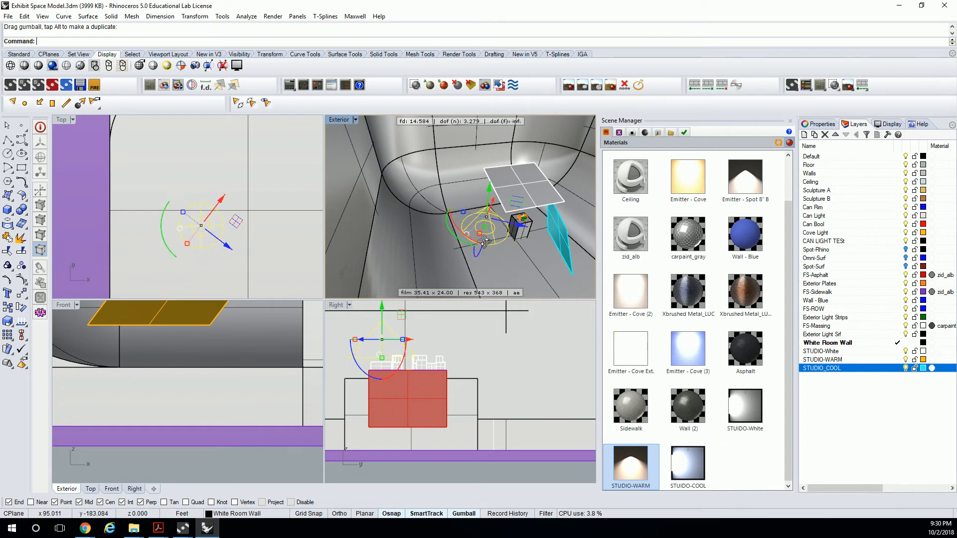
- Tilt the new spotlight in the Exterior view so that its cone points toward the model on the pedestal
right_drag(489, 246, 449, 246)
drag(446, 256, 469, 241)
right_drag(469, 240, 441, 207)
scroll(526, 218, up, 4)
scroll(527, 215, up, 2)
drag(432, 202, 435, 205)
right_drag(449, 211, 479, 237)
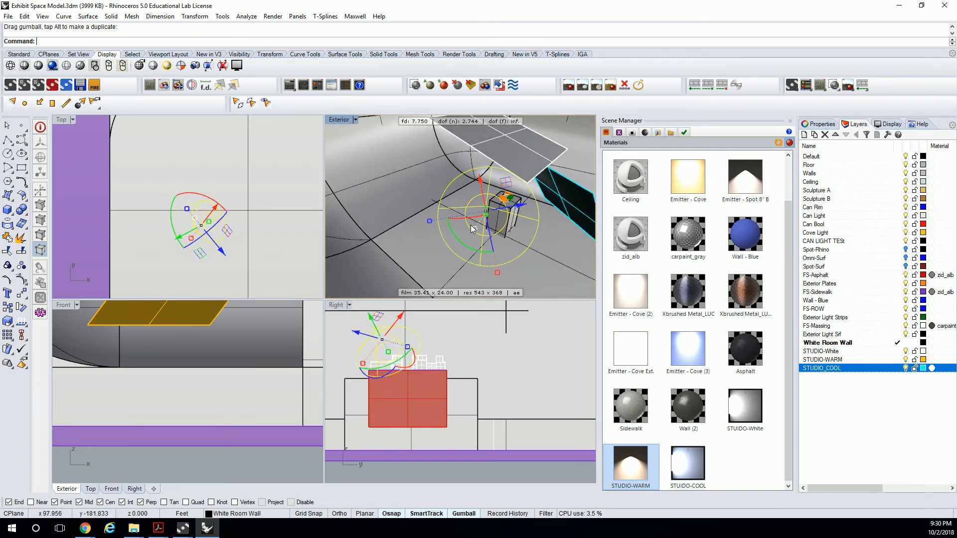
- Shift the spotlight lower and closer to the pedestal and refine its rotation toward the model
drag(473, 249, 468, 246)
mouse_move(499, 243)
right_down()
mouse_move(519, 242)
mouse_move(491, 230)
mouse_move(504, 230)
right_up()
drag(469, 196, 441, 258)
drag(458, 220, 461, 200)
right_drag(473, 257, 502, 221)
drag(495, 205, 524, 201)
right_drag(513, 212, 471, 219)
scroll(471, 220, up, 2)
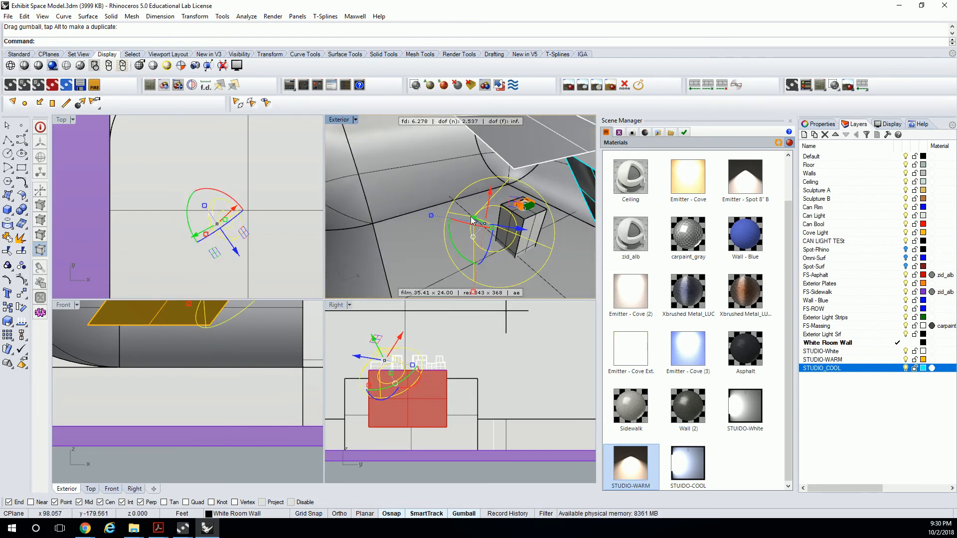
drag(491, 203, 495, 190)
- Reselect the spotlight in the Exterior view, make a final adjustment to its placement and aim, and deselect it
click(581, 230)
right_drag(579, 225, 499, 254)
click(392, 189)
drag(546, 260, 489, 190)
right_drag(522, 259, 469, 245)
key(Escape)
shift+right_drag(469, 245, 510, 230)
- Select the spotlight and move it to the STUDIO-WARM layer
click(378, 165)
click(379, 165)
click(381, 162)
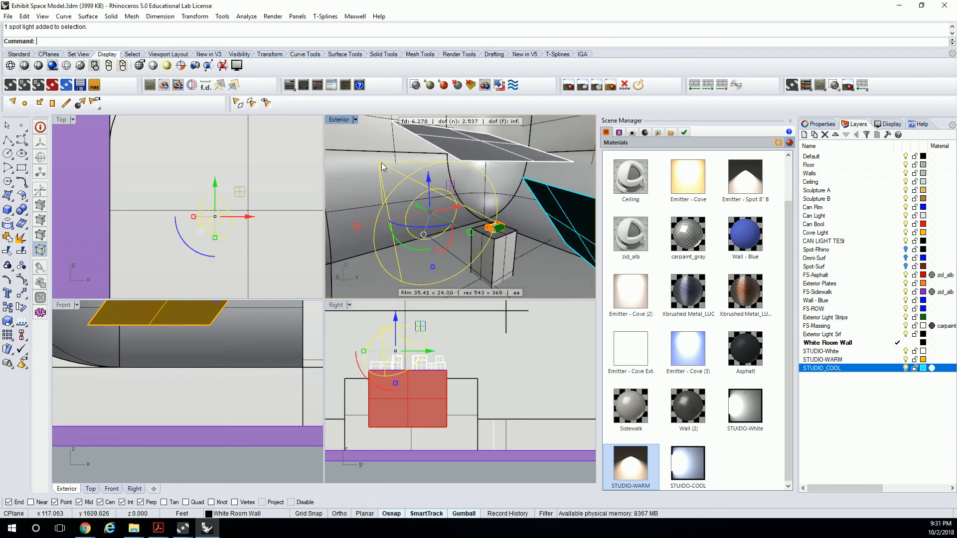
right_click(837, 359)
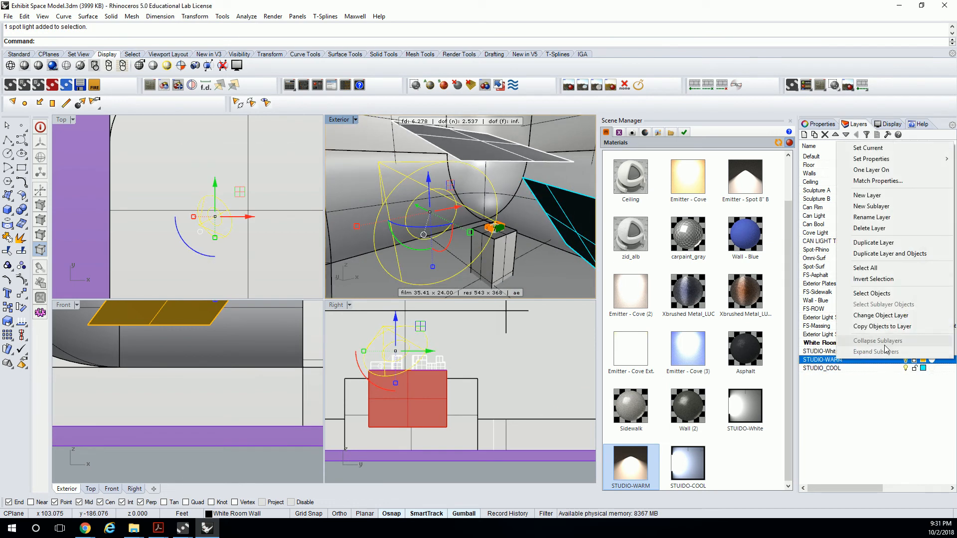
click(880, 315)
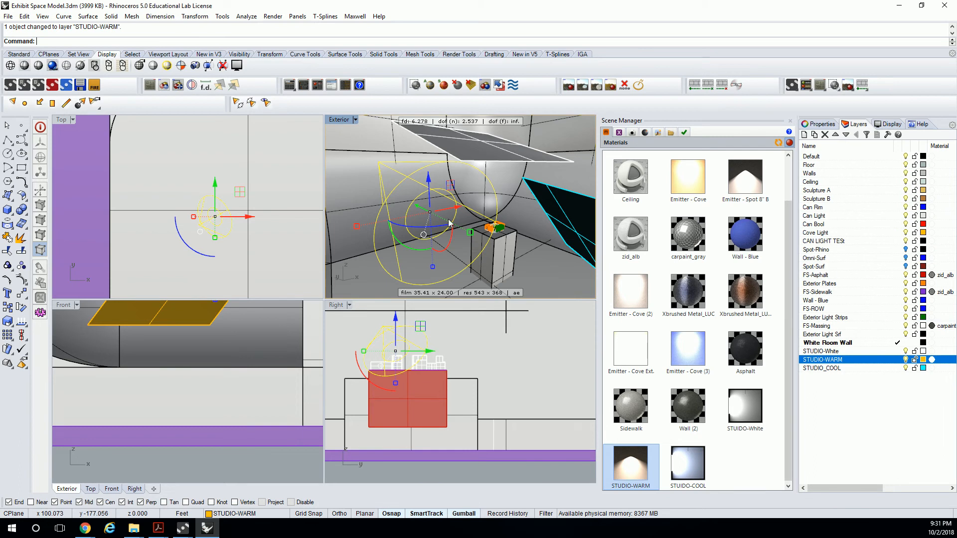
- Assign the STUDIO-WARM emitter material to the spotlight
click(421, 189)
right_click(637, 461)
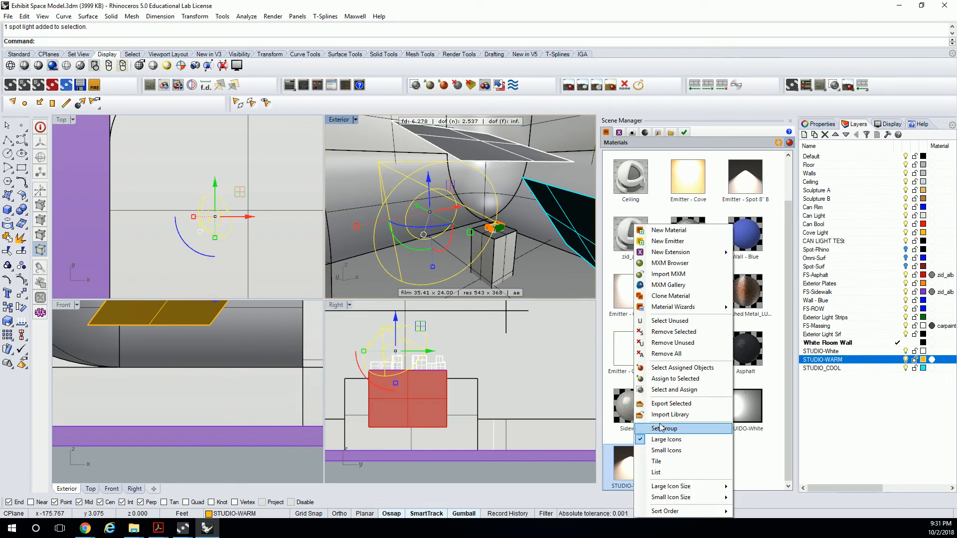
click(676, 378)
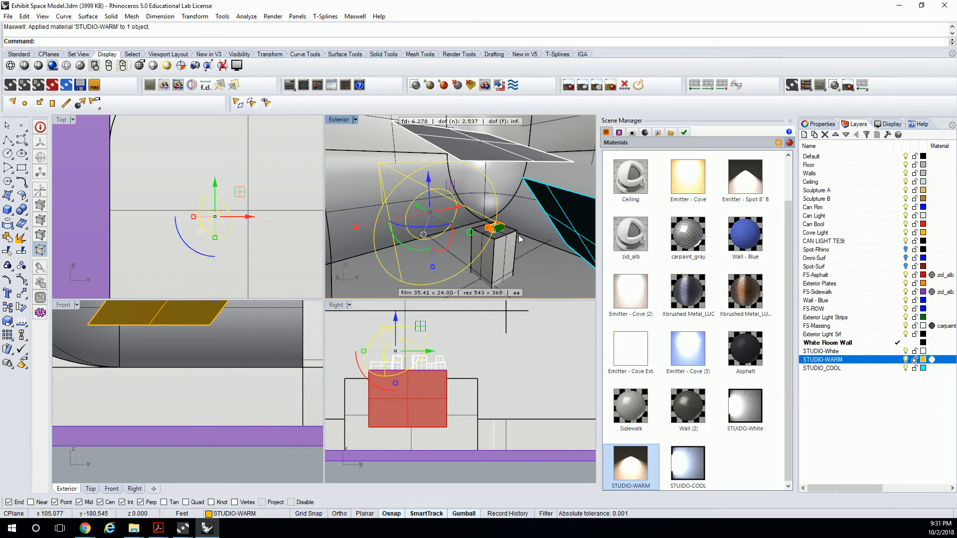
- Select the small exhibit model on the pedestal, zoom the Exterior view to the selection, and deselect it
click(504, 231)
click(505, 232)
click(505, 232)
click(546, 266)
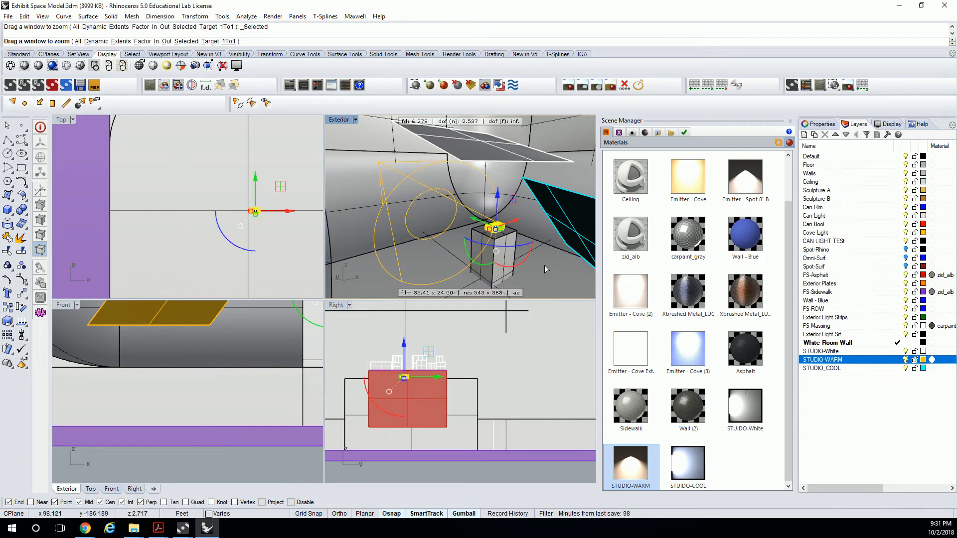
text(zs)
key(Return)
key(Escape)
- Maximize the Exterior viewport and frame the whole model as a three-quarter camera view
mouse_move(493, 229)
right_down()
mouse_move(493, 248)
mouse_move(488, 237)
right_up()
double_click(342, 120)
double_click(341, 119)
scroll(367, 242, up, 3)
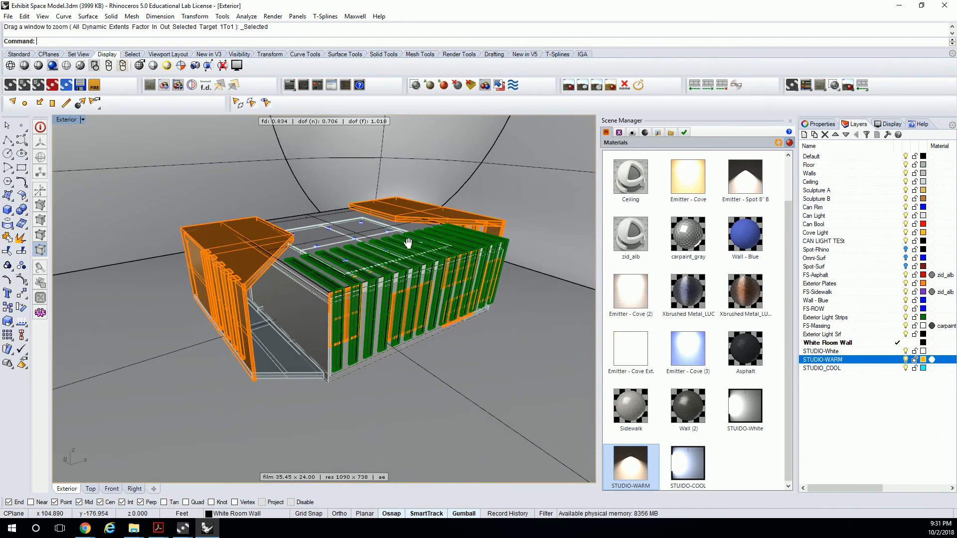
shift+right_drag(324, 256, 372, 261)
scroll(372, 261, down, 2)
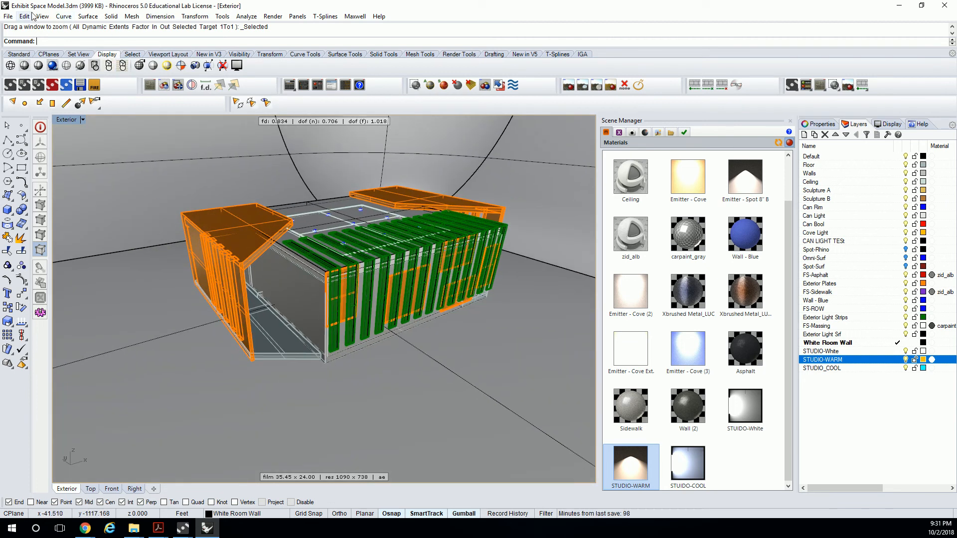
- Start a Maxwell render of the Exterior view, overwriting the existing MXS, MXI and image files
click(269, 16)
click(287, 50)
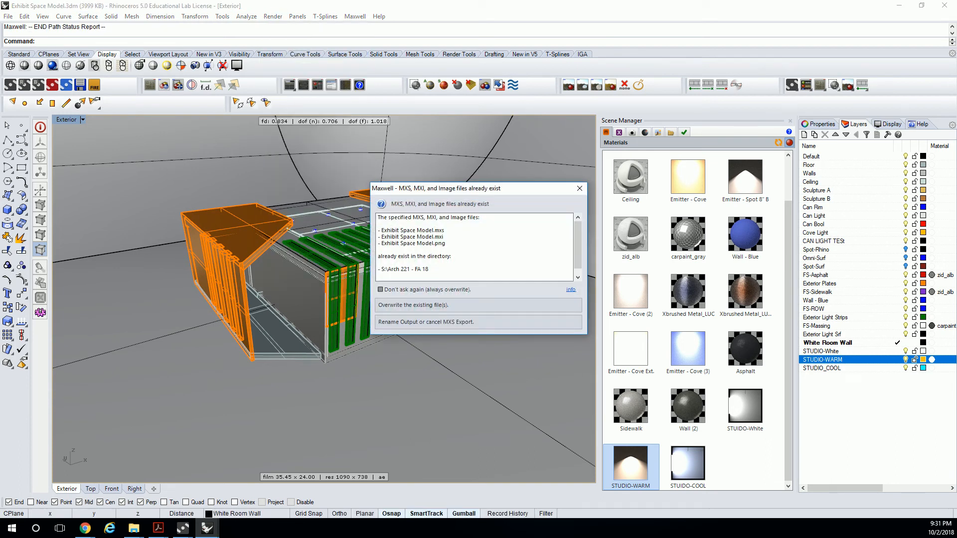
click(496, 305)
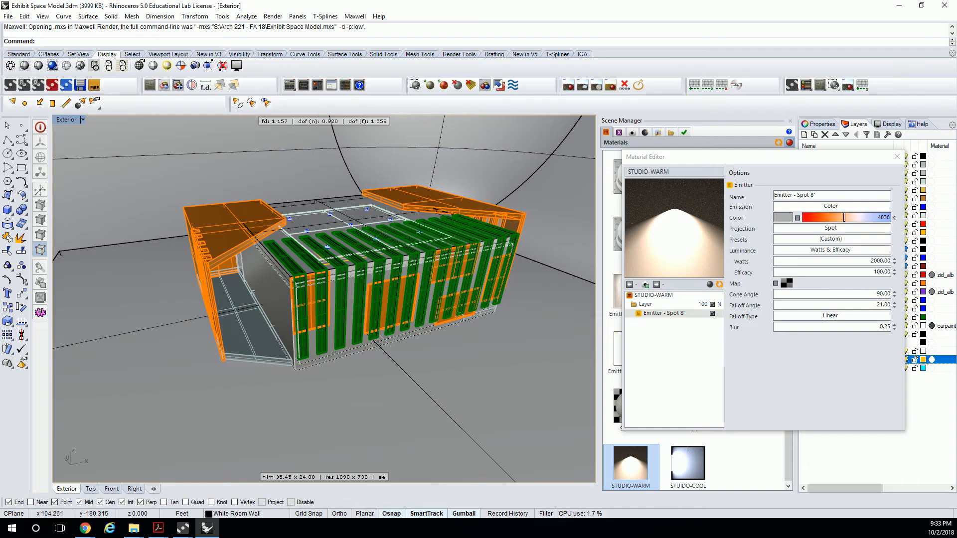
- Try to set the STUDIO-WARM spot emitter's efficacy to 200
click(875, 272)
drag(867, 263, 914, 263)
click(859, 258)
click(850, 272)
text(200)
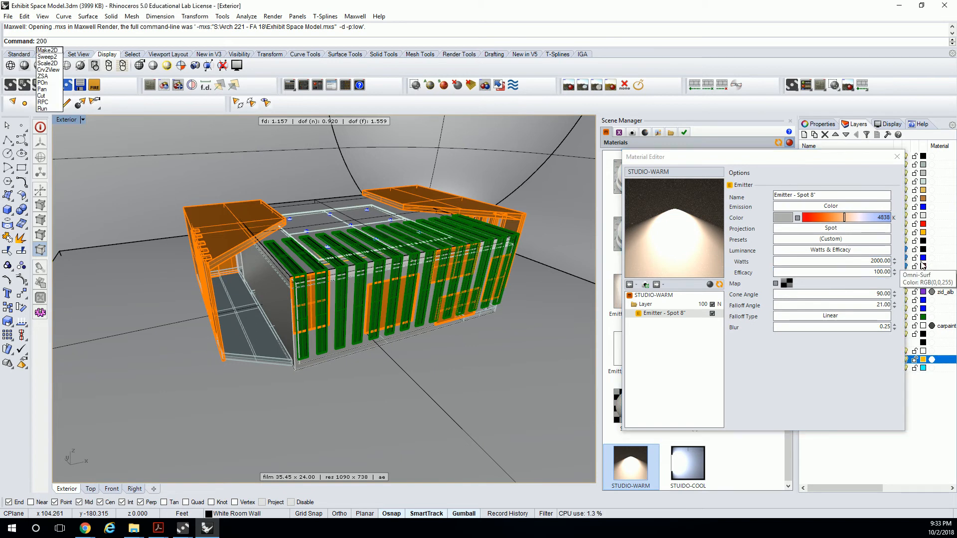
- Set the STUDIO-WARM spot emitter's efficacy to 200, refresh the material preview and close the Material Editor
click(895, 275)
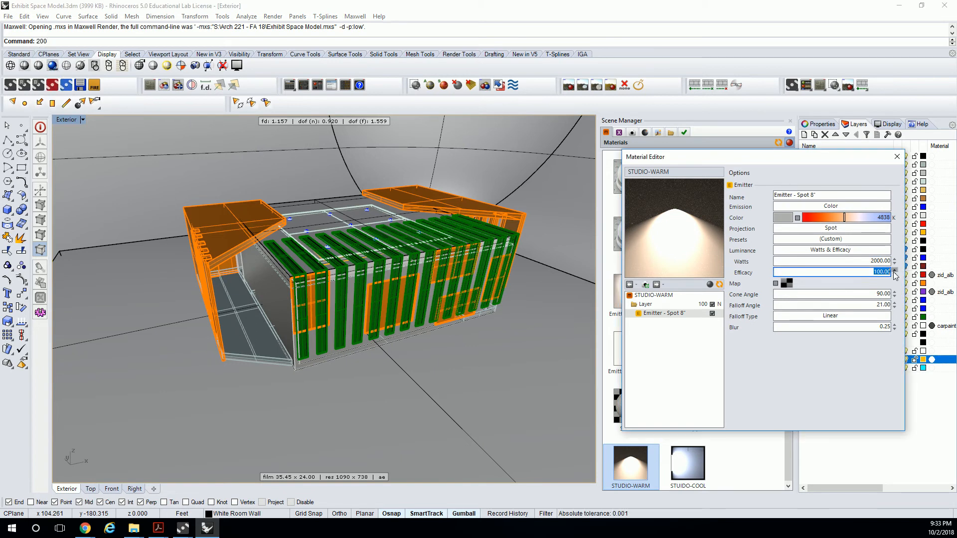
text(200)
key(Return)
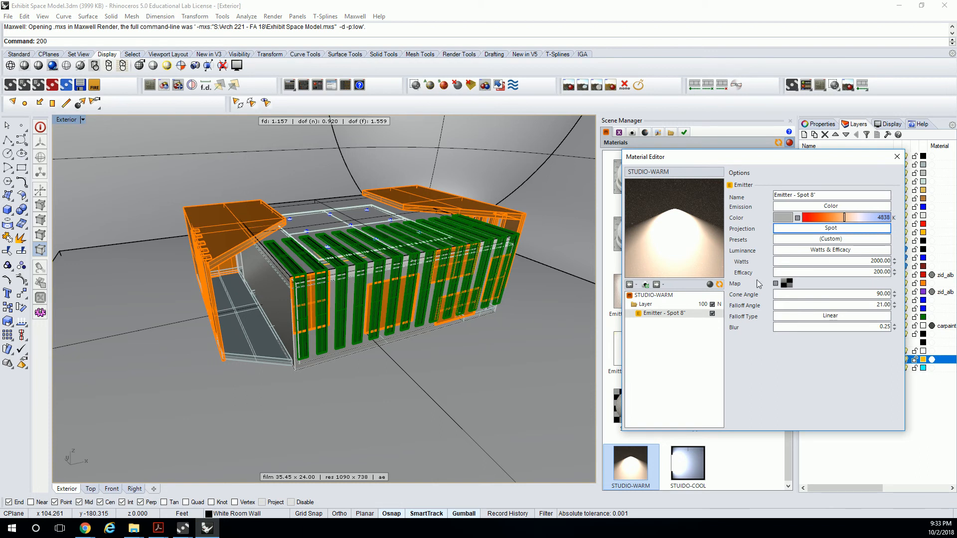
click(719, 285)
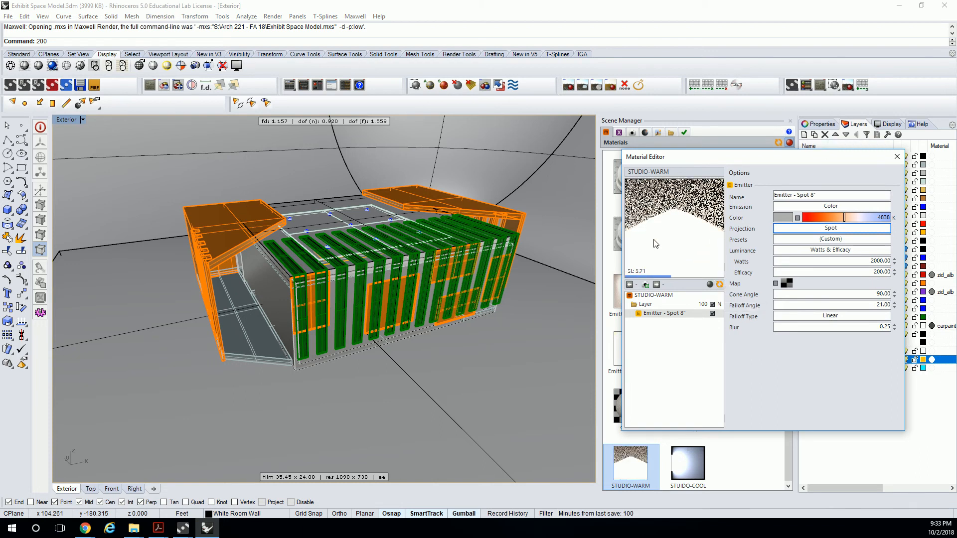
click(896, 157)
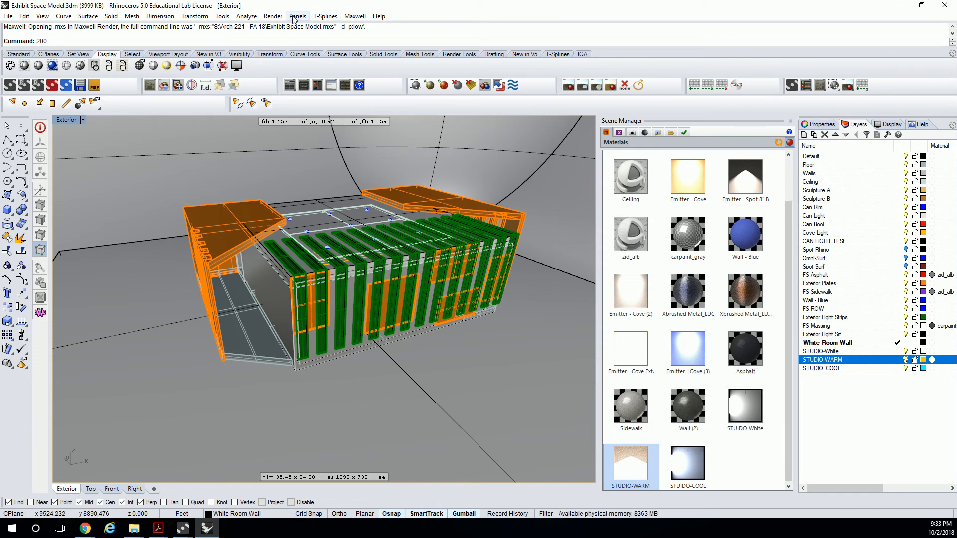
- Render the Exterior view again in Maxwell with the updated emitter
click(269, 16)
click(294, 50)
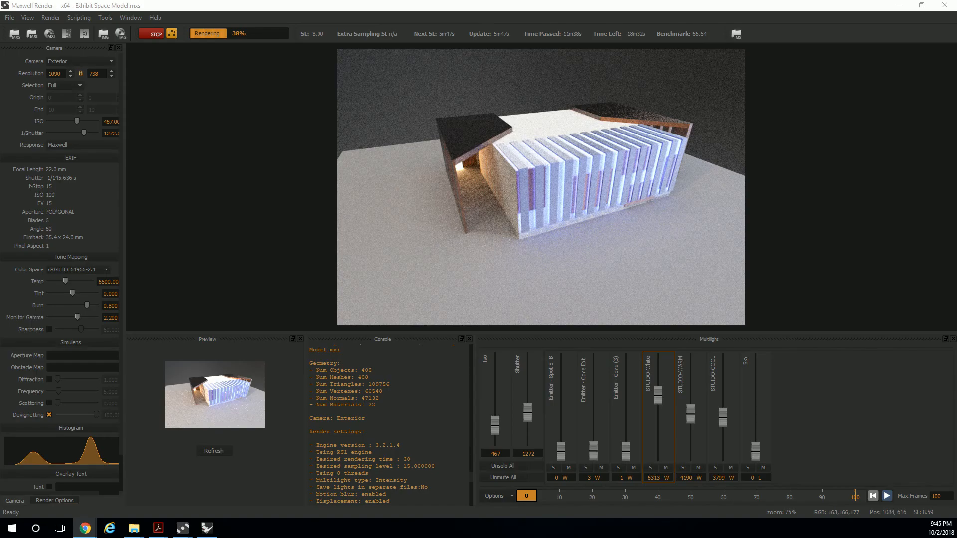
- Undock the Preview panel in Maxwell Render and dock it between the Console and Multilight panels
click(700, 11)
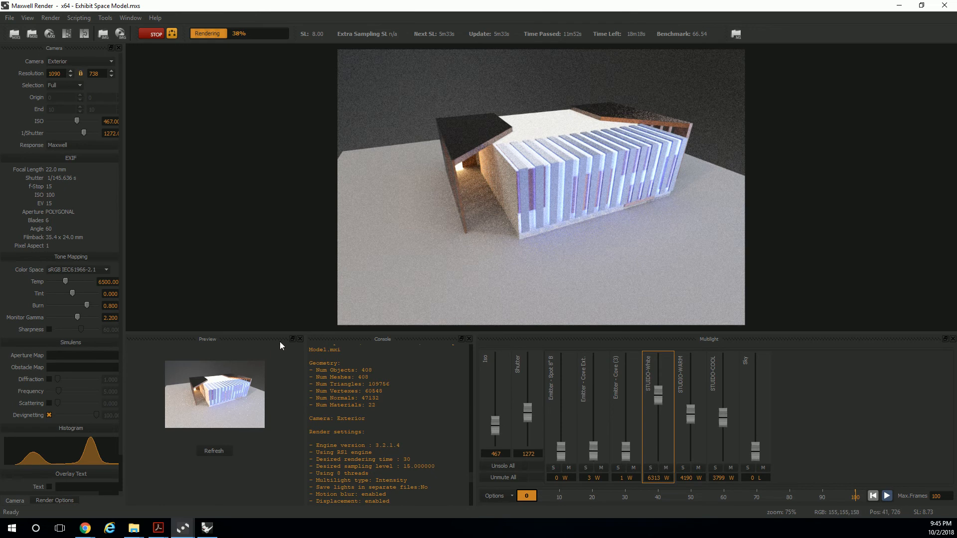
click(292, 340)
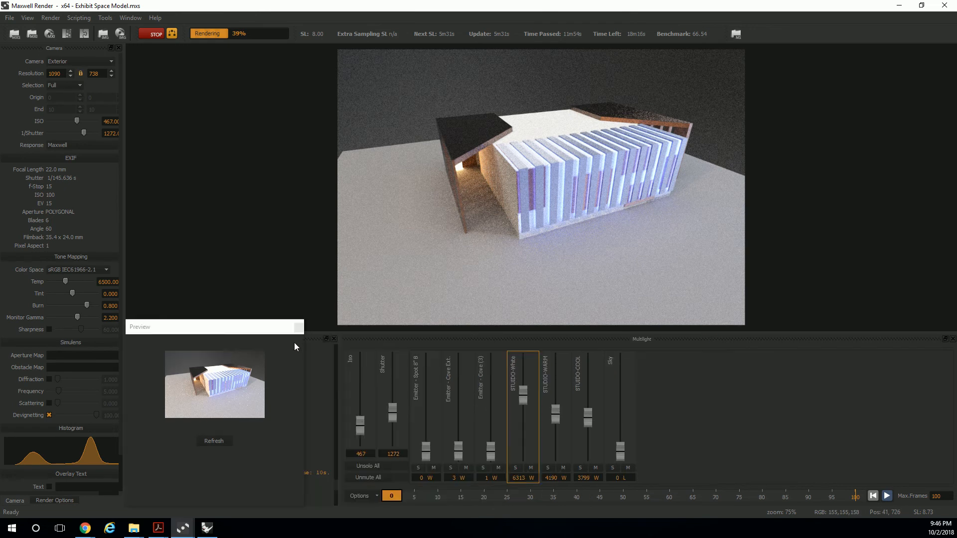
drag(277, 329, 364, 363)
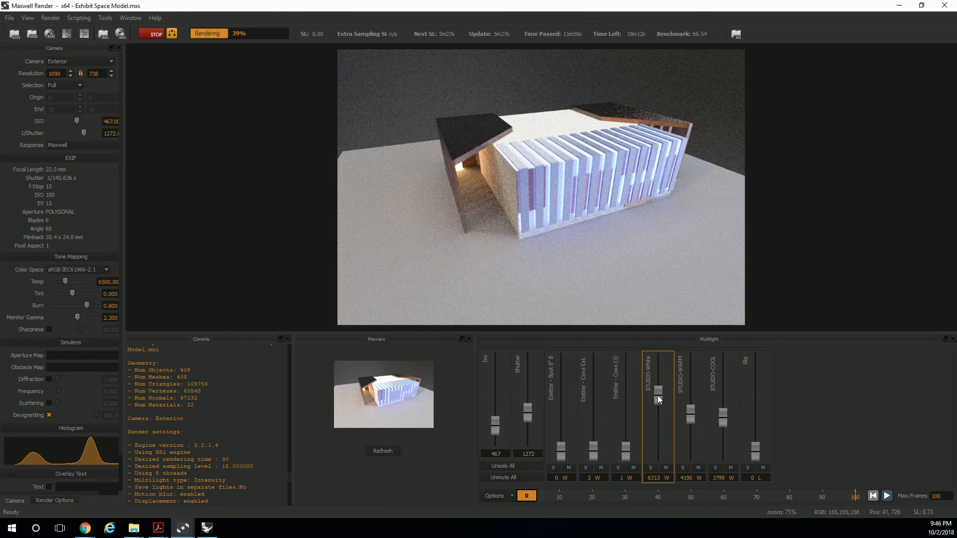
- Raise the Multilight intensities to 8436 W for STUIDO-White, 10000 W for STUDIO-WARM and about 5922 W for STUIDO-COOL
drag(657, 387, 644, 354)
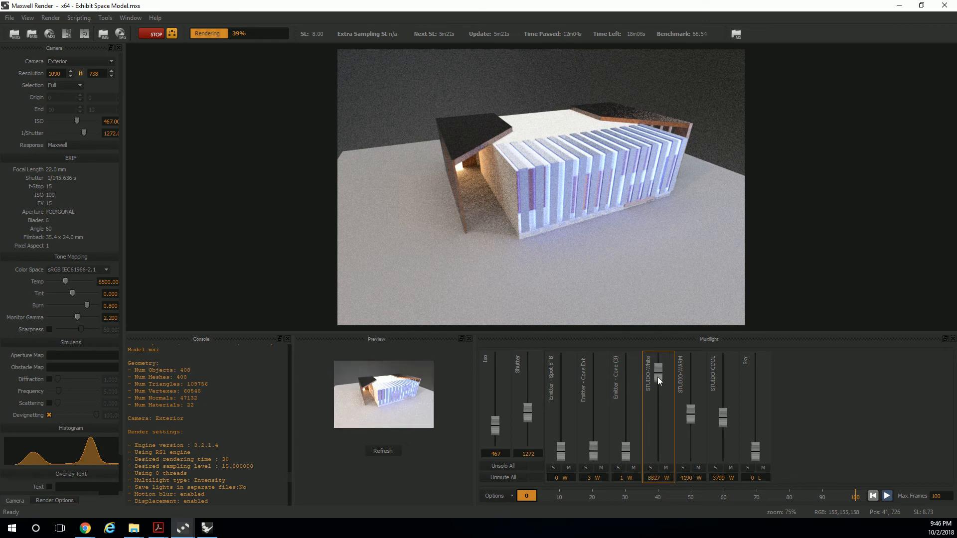
drag(692, 417, 684, 369)
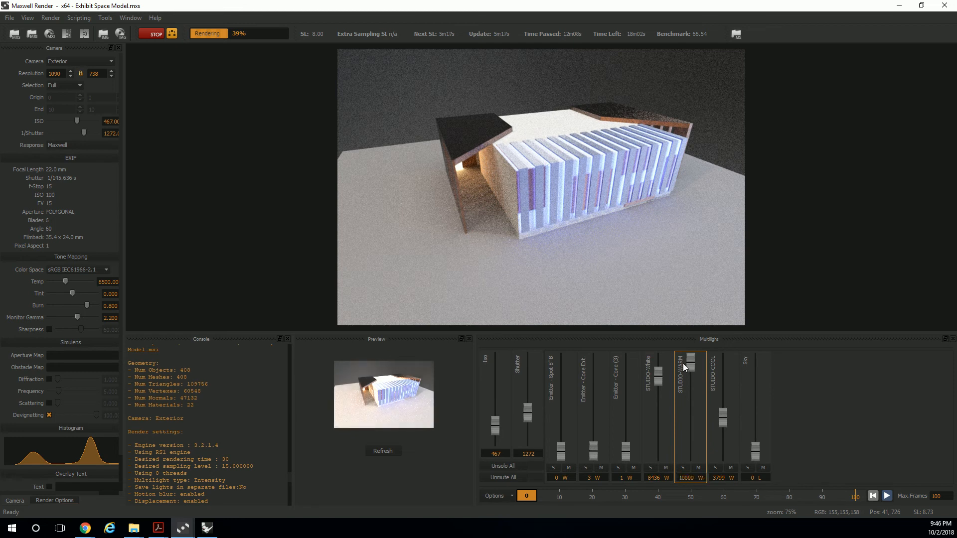
mouse_move(623, 390)
drag(725, 428, 723, 405)
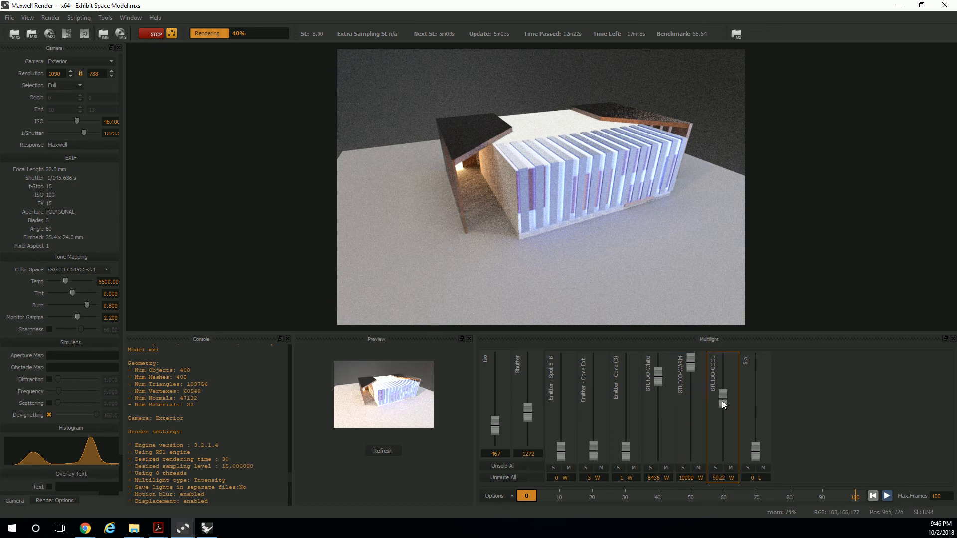